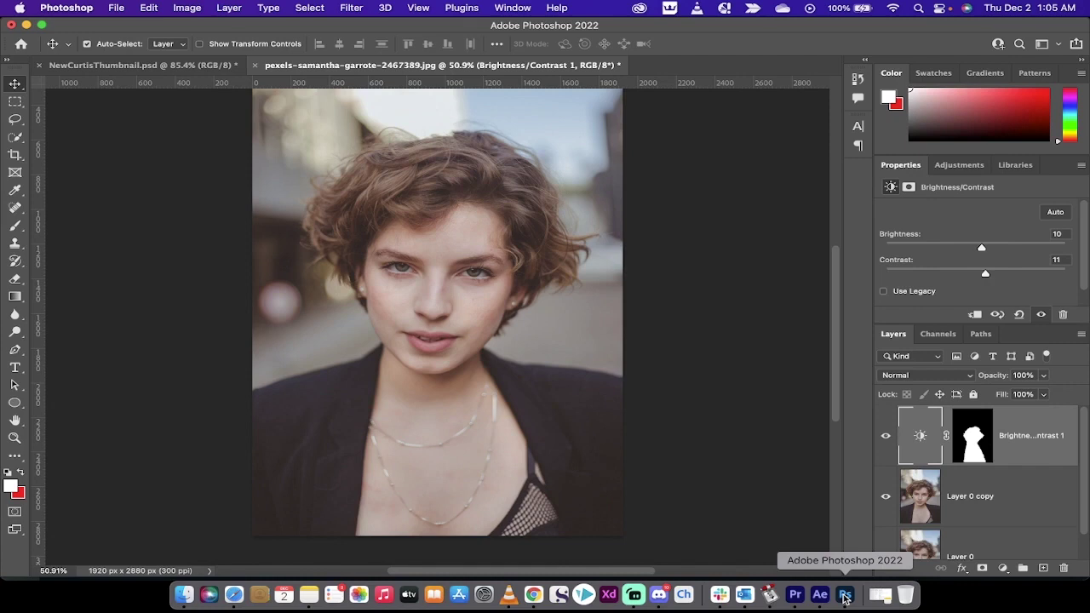
Step: Toggle Brightness/Contrast and Layer 0 copy visibility to compare, leaving both hidden
click(885, 435)
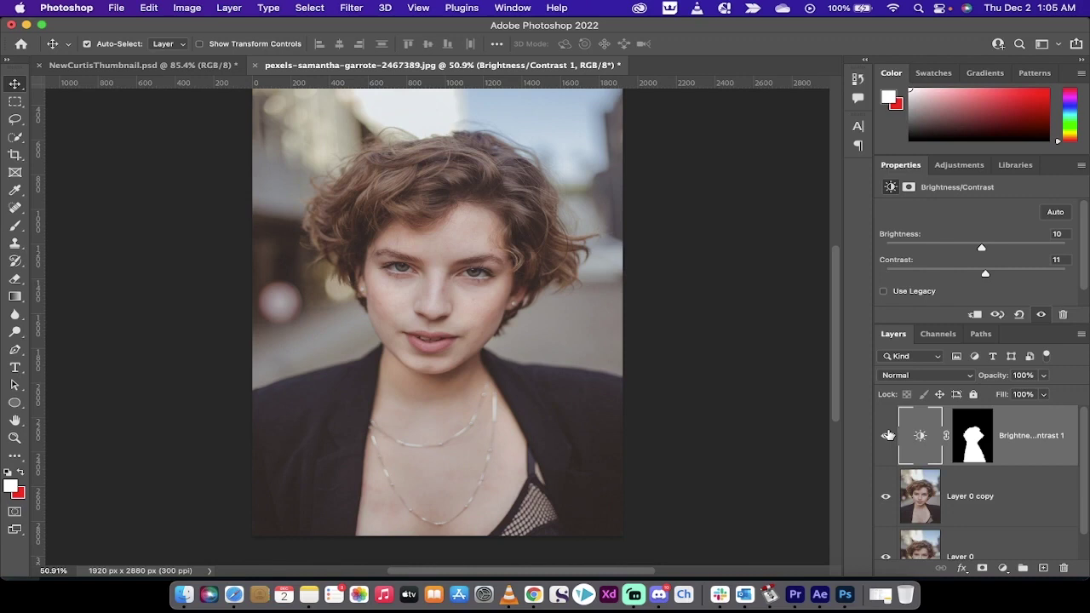
click(886, 495)
scroll(937, 501, down, 1)
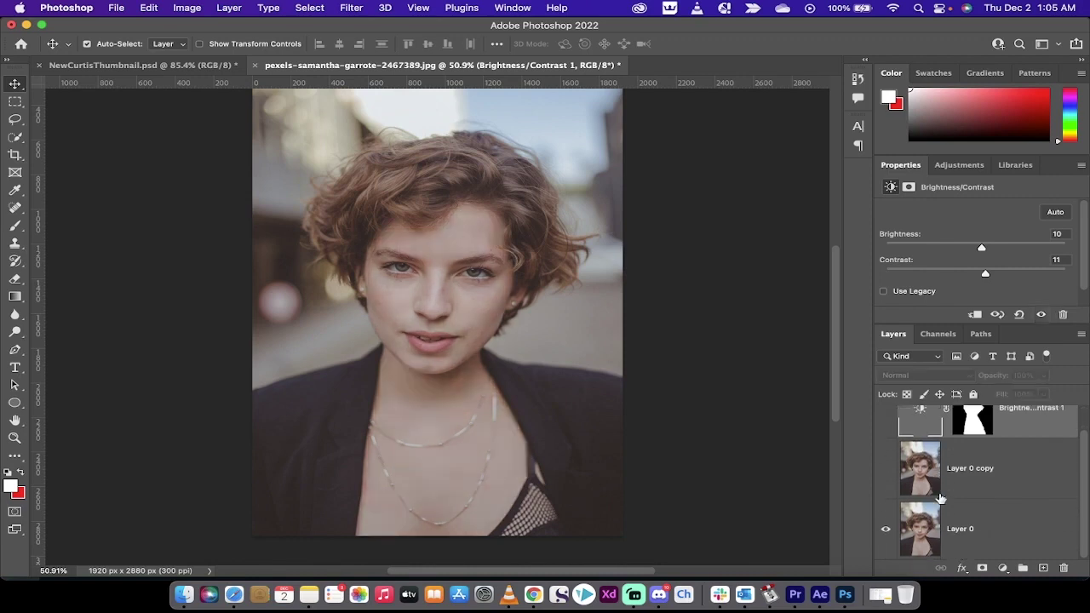
click(886, 478)
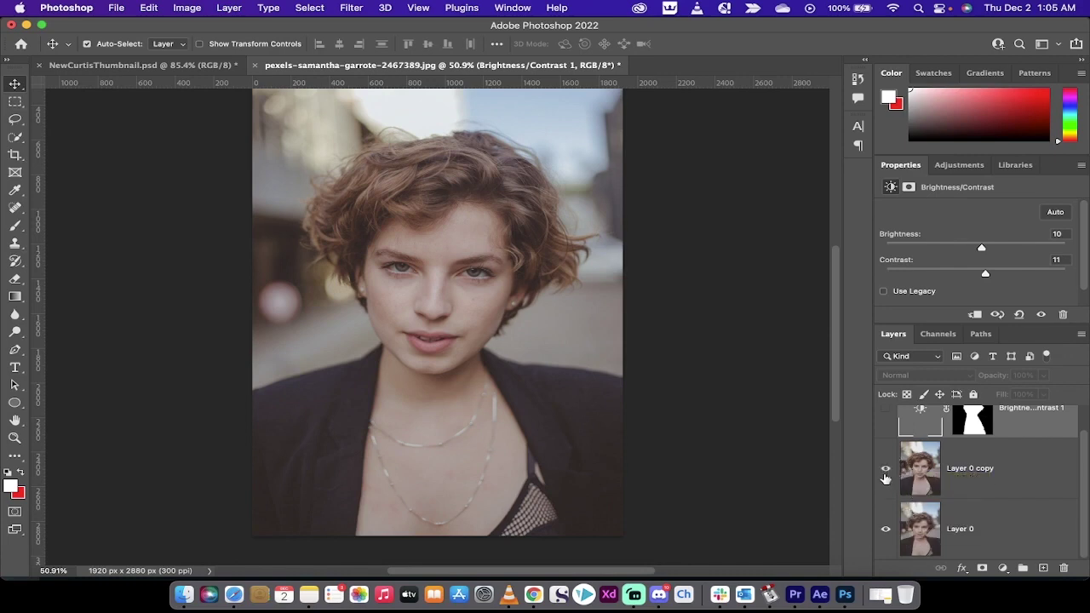
click(886, 428)
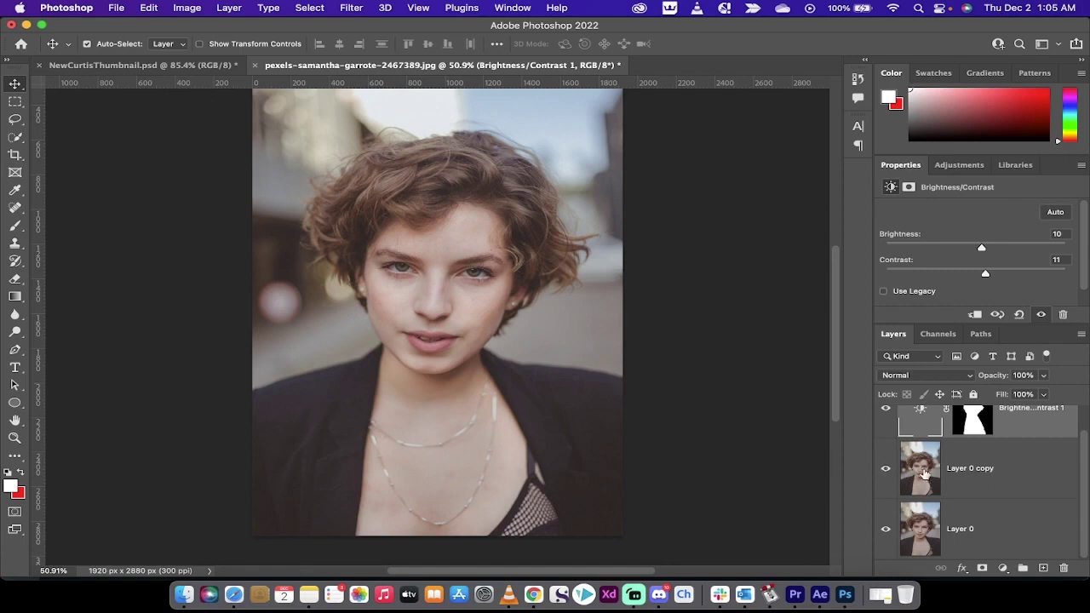
scroll(923, 475, up, 1)
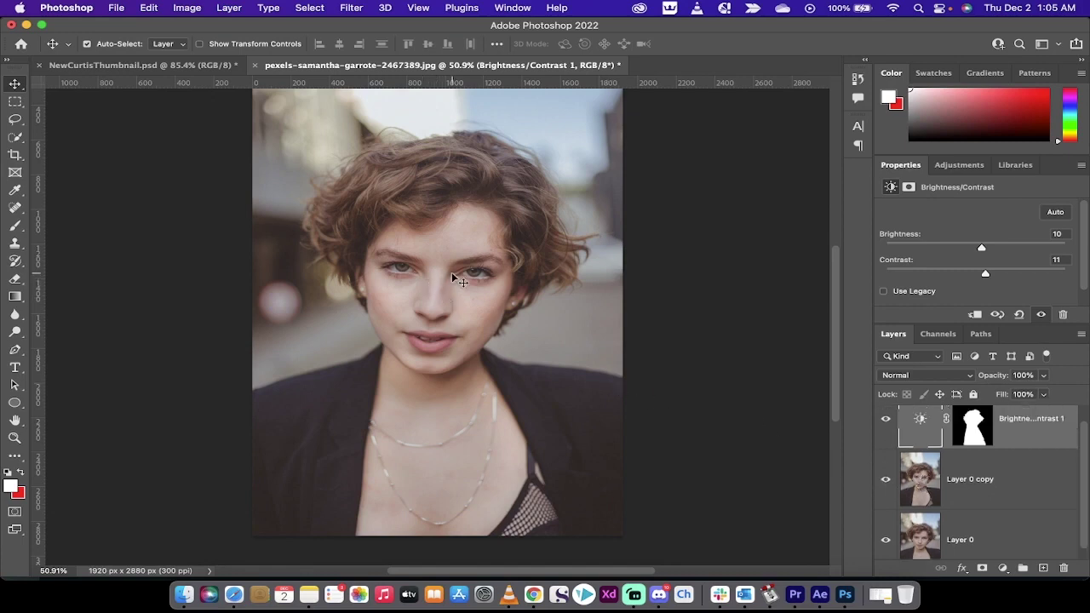
click(885, 420)
Step: Delete Brightness/Contrast 1 and Layer 0 copy, then duplicate Layer 0 into a fresh copy
click(884, 478)
click(1006, 459)
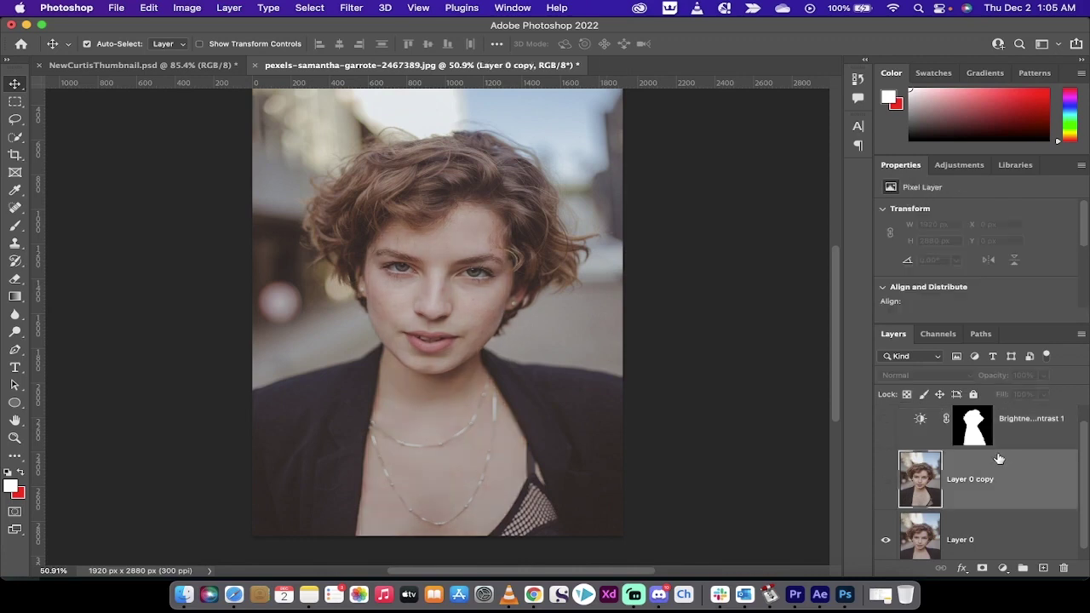
shift+click(1015, 437)
key(BackSpace)
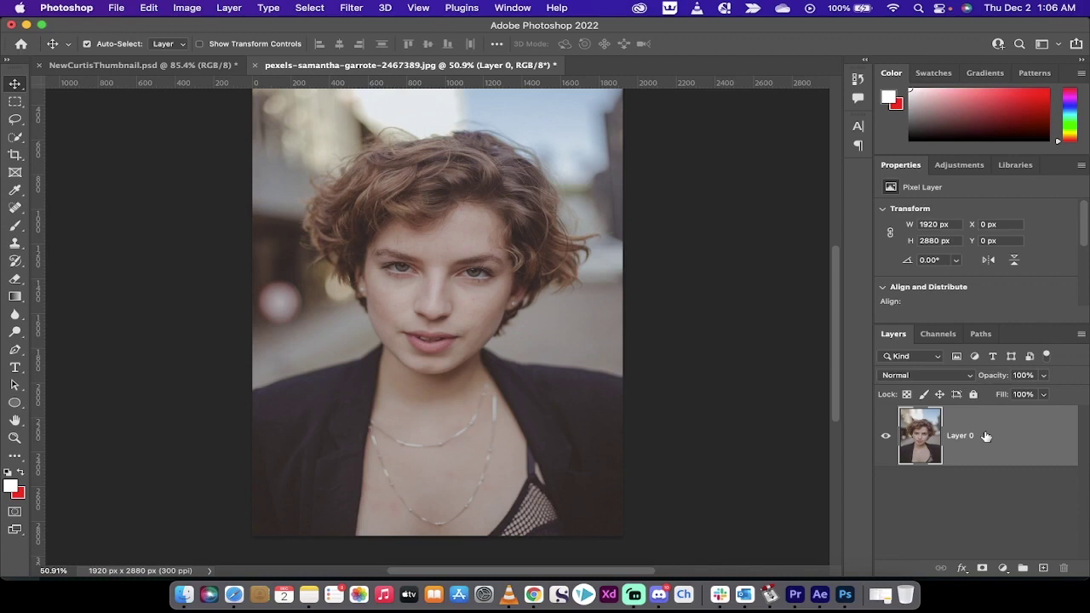
drag(983, 439, 1042, 568)
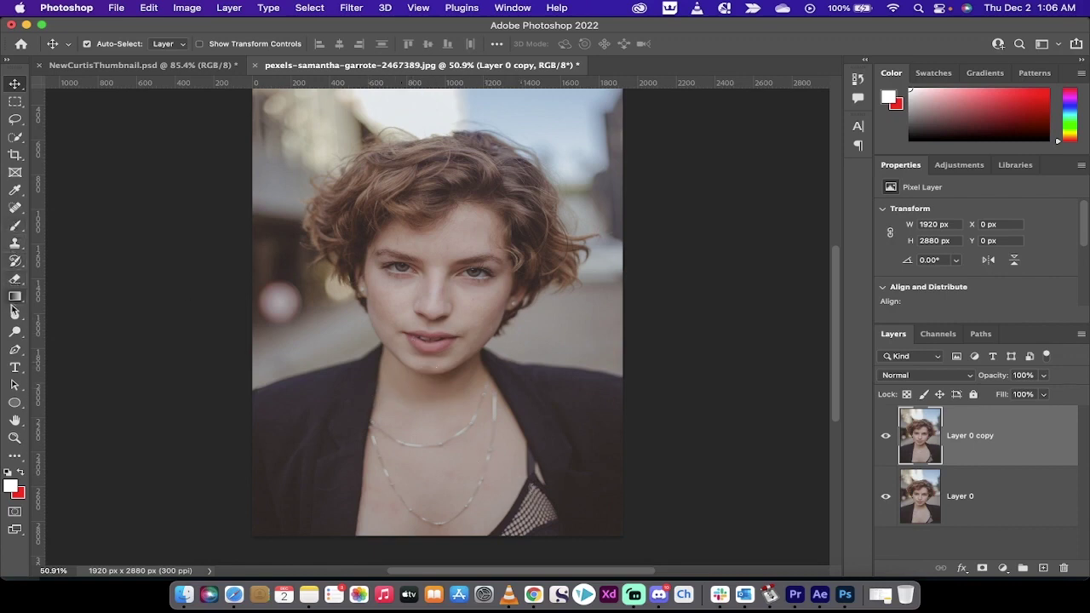
Step: Brush a Quick Selection over the neck, chest and face, Alt-clicking to trim the right side
click(16, 137)
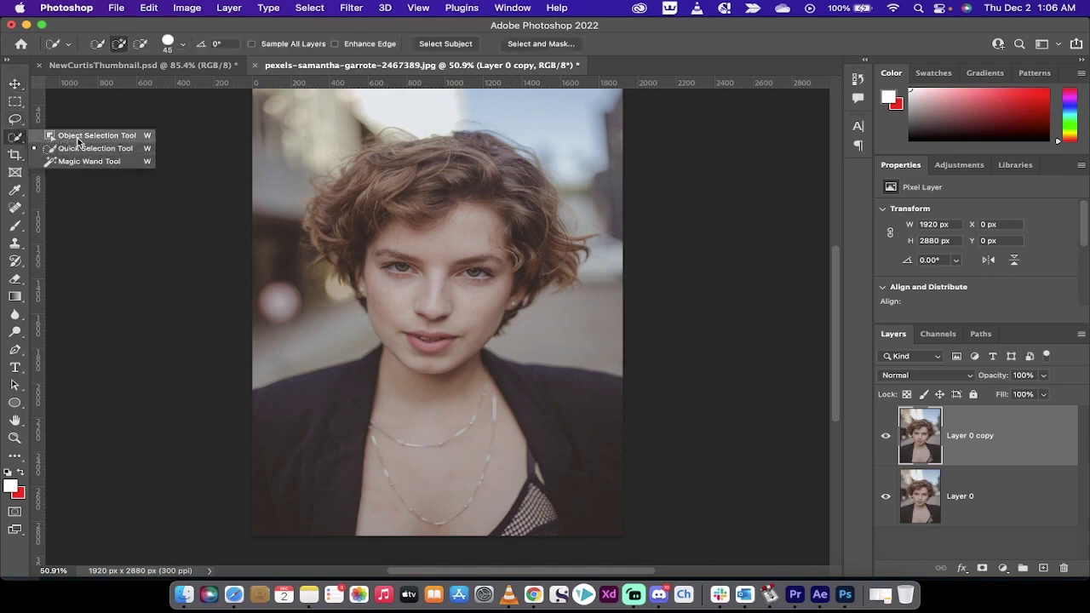
click(76, 148)
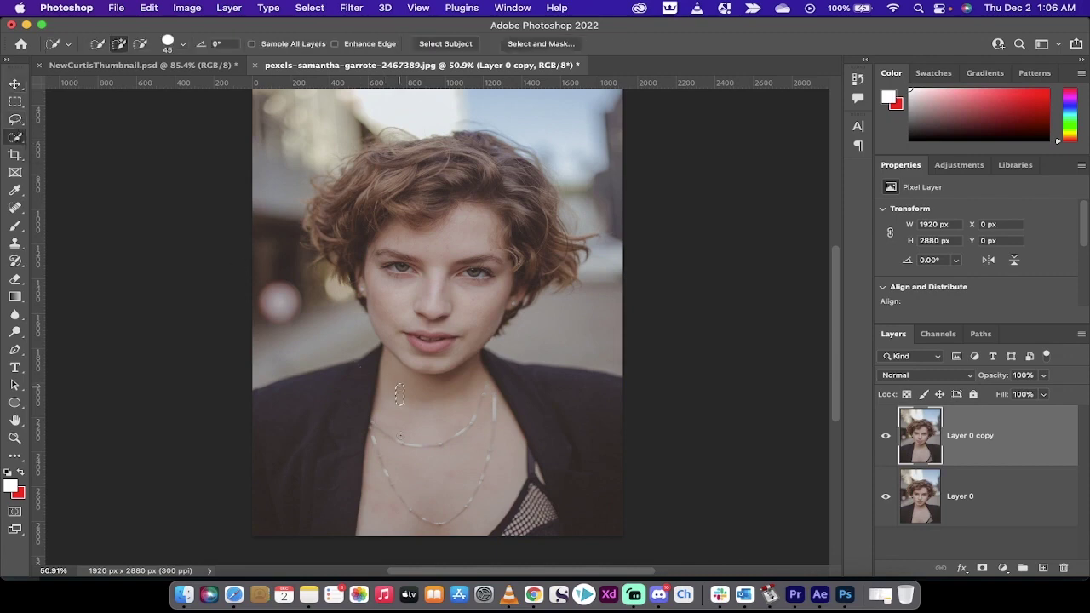
mouse_move(401, 395)
mouse_down()
mouse_move(515, 481)
mouse_move(503, 484)
mouse_move(532, 487)
mouse_move(525, 515)
mouse_move(539, 525)
mouse_move(537, 507)
mouse_move(600, 524)
mouse_move(596, 477)
mouse_move(570, 432)
mouse_move(574, 392)
mouse_move(547, 416)
mouse_move(529, 464)
mouse_up()
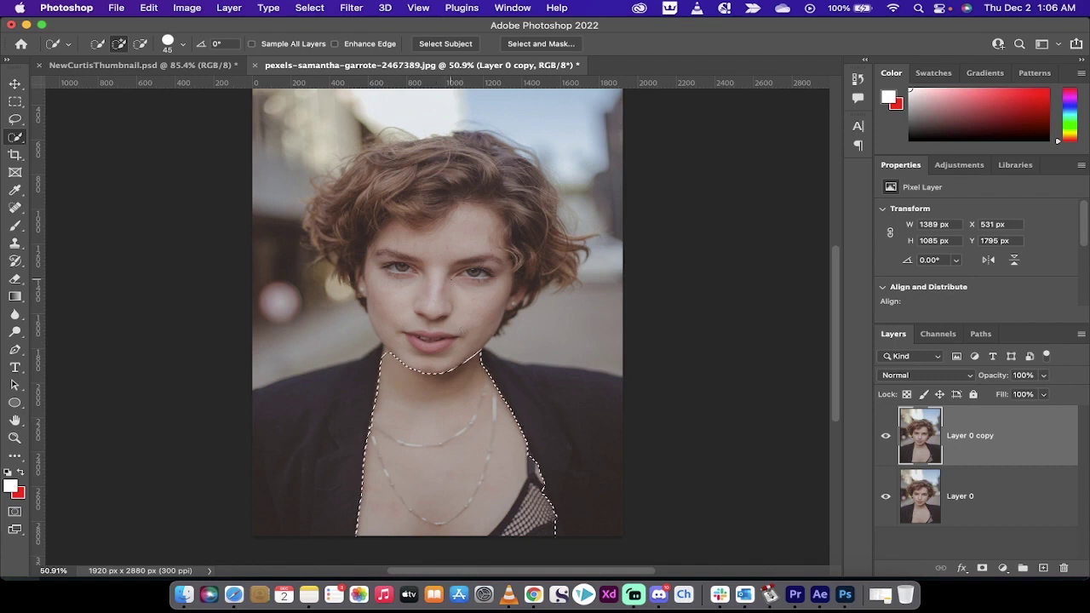
mouse_move(407, 279)
mouse_down()
mouse_move(422, 292)
mouse_move(383, 274)
mouse_move(435, 273)
mouse_move(396, 243)
mouse_up()
mouse_move(358, 283)
mouse_down()
mouse_move(512, 279)
mouse_move(514, 301)
mouse_move(511, 257)
mouse_move(537, 271)
mouse_move(539, 291)
mouse_move(526, 273)
mouse_move(511, 282)
mouse_move(514, 252)
mouse_up()
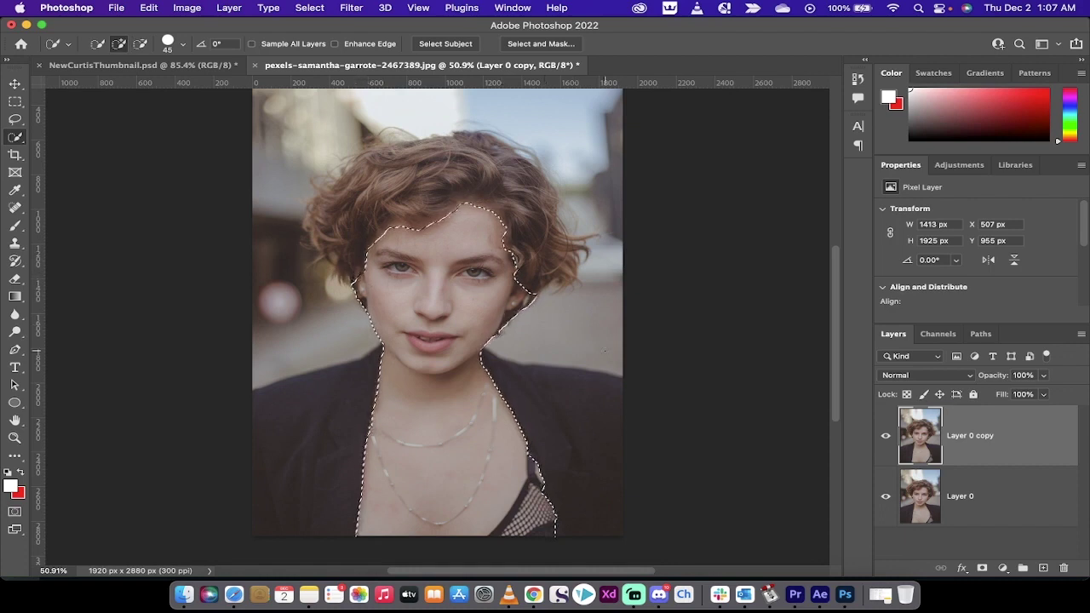
key(alt)
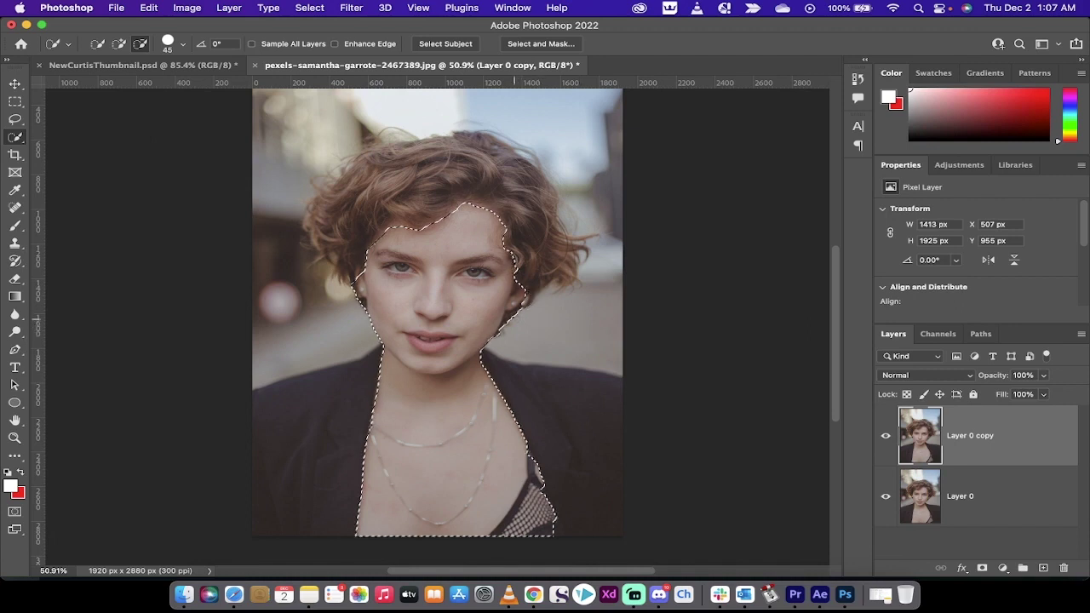
alt+click(518, 330)
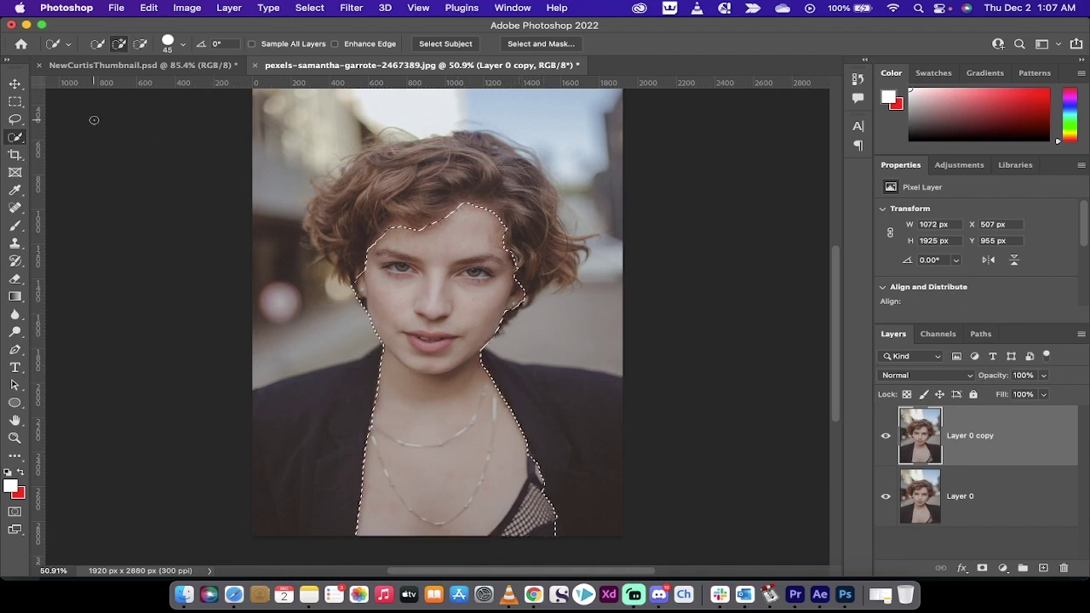
click(20, 85)
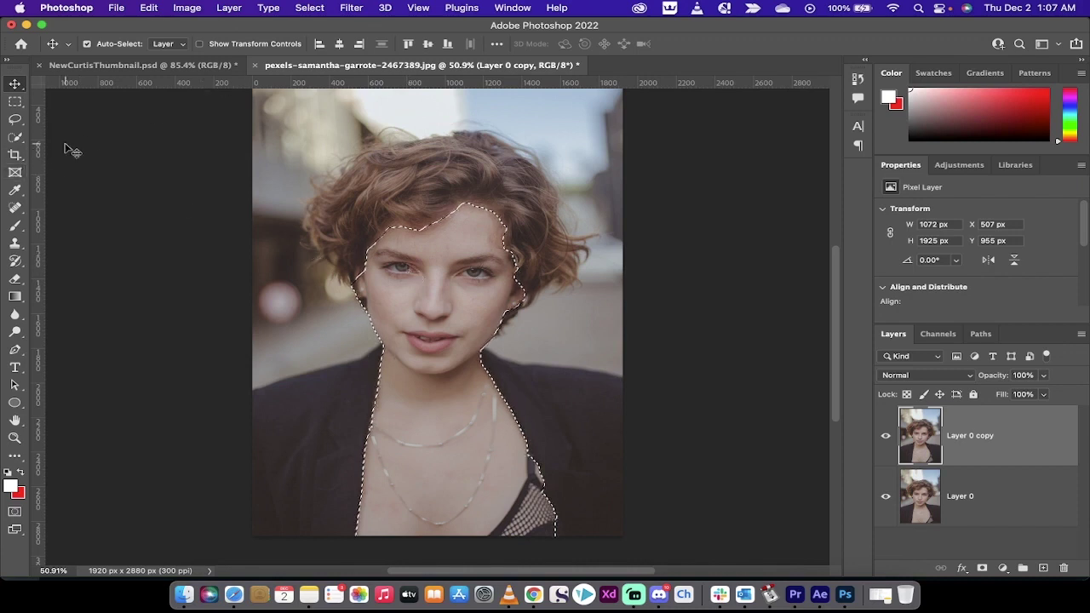
click(15, 137)
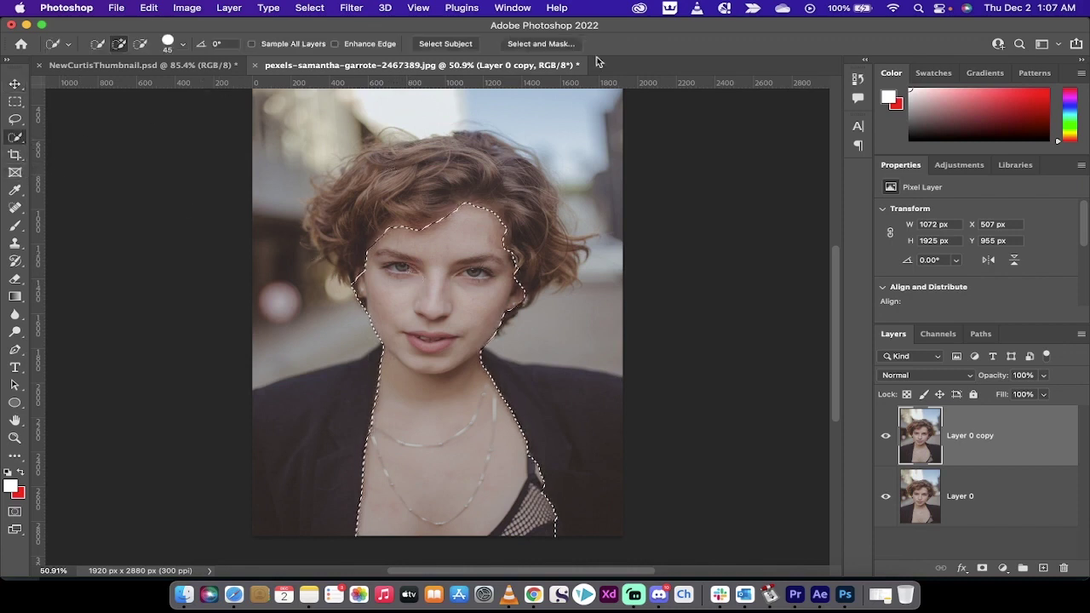
Step: Refine the selection in Select and Mask with Feather 1.0 px and Shift Edge -1%
click(548, 48)
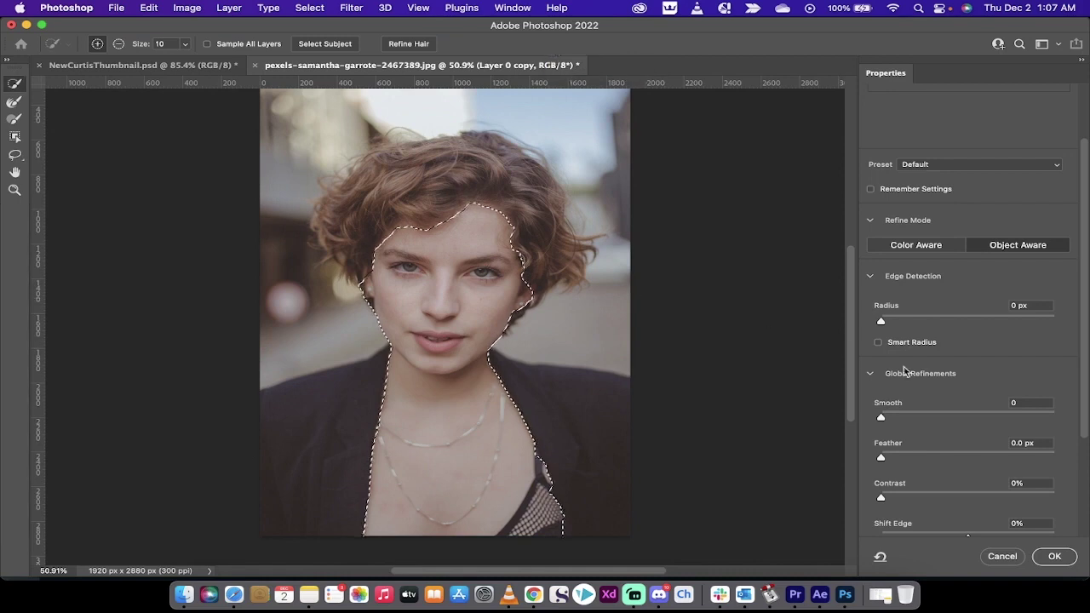
drag(882, 458, 890, 460)
scroll(872, 466, down, 2)
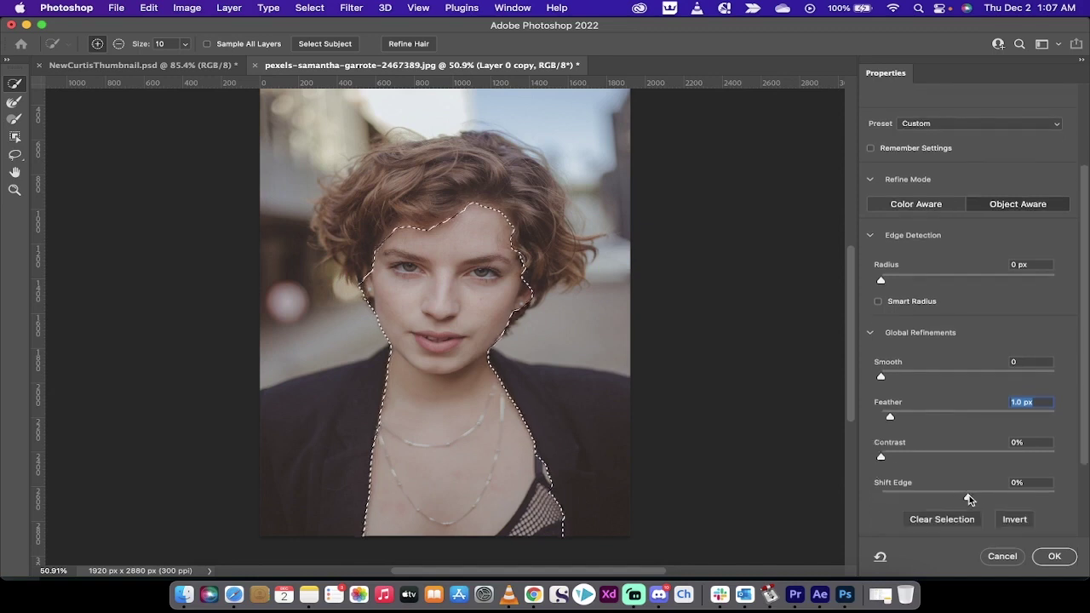
drag(969, 496, 968, 498)
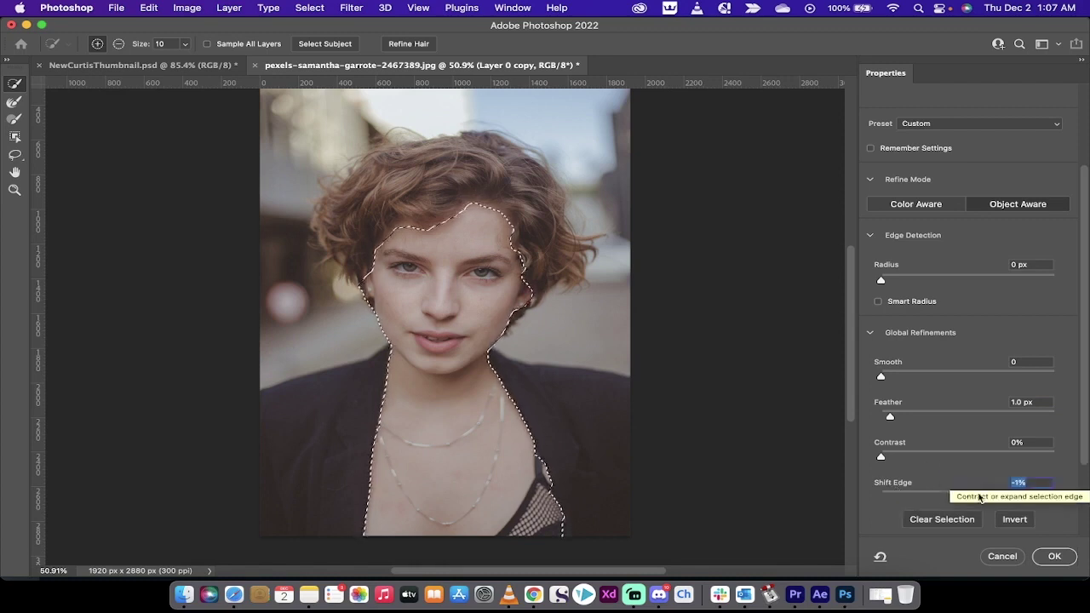
click(1054, 557)
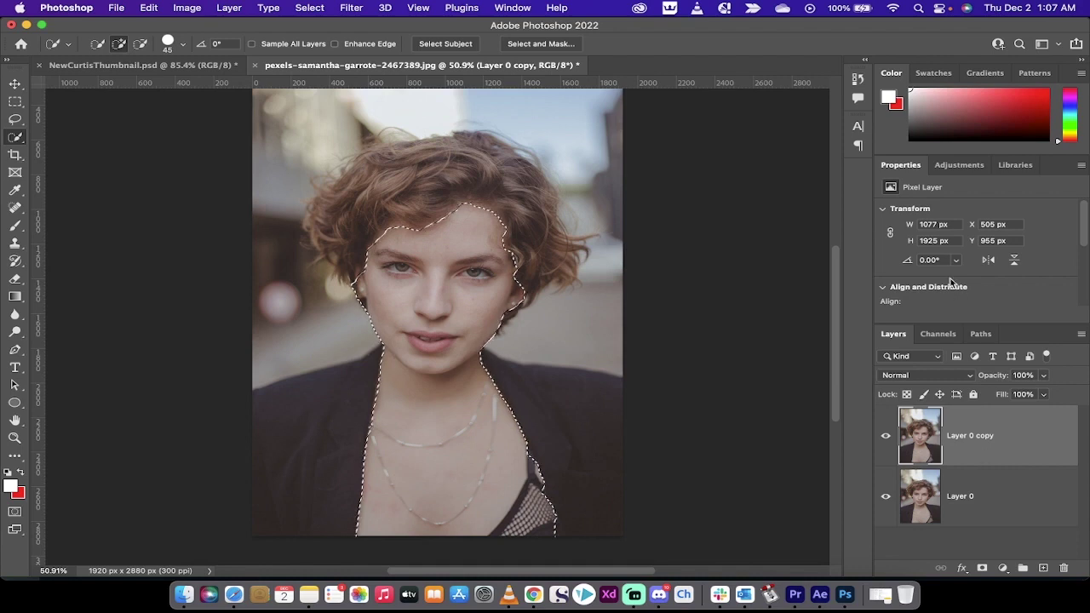
Step: Add a skin-masked Brightness/Contrast adjustment set to Brightness 15 and Contrast 10
click(959, 165)
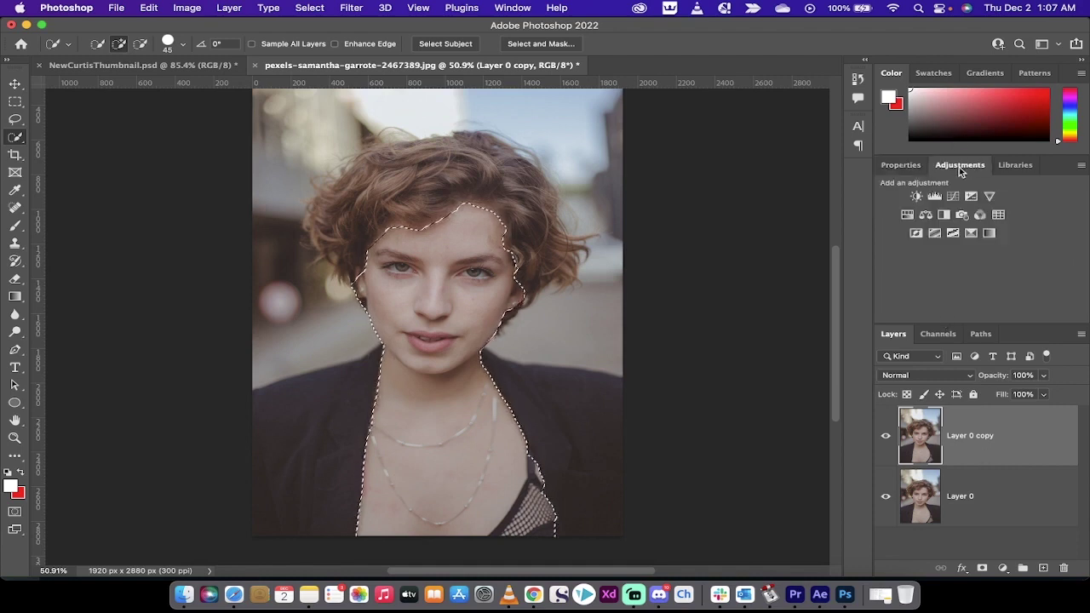
click(918, 197)
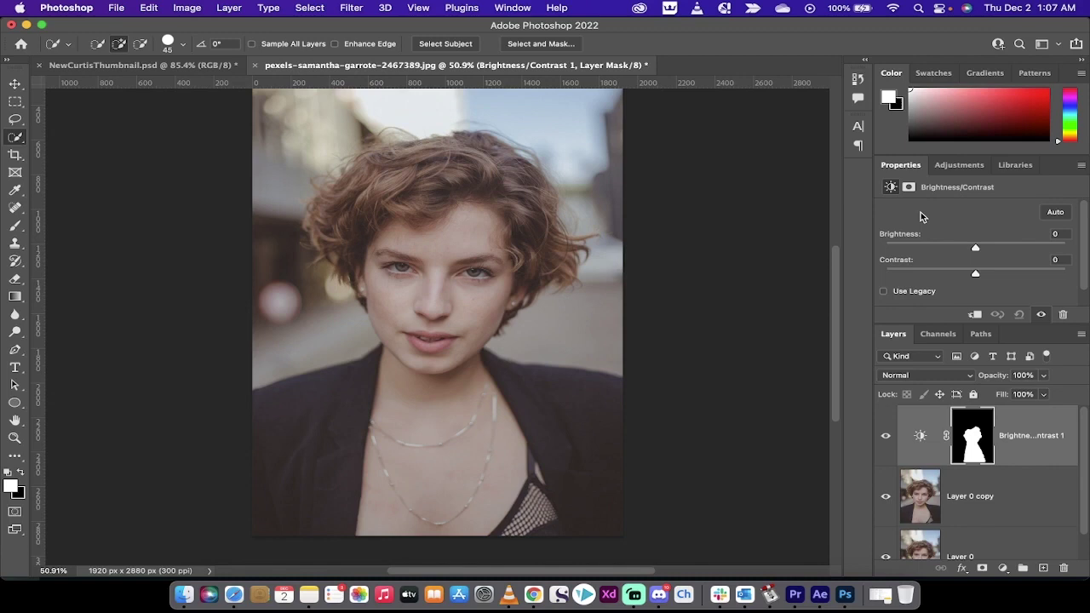
drag(976, 248, 985, 270)
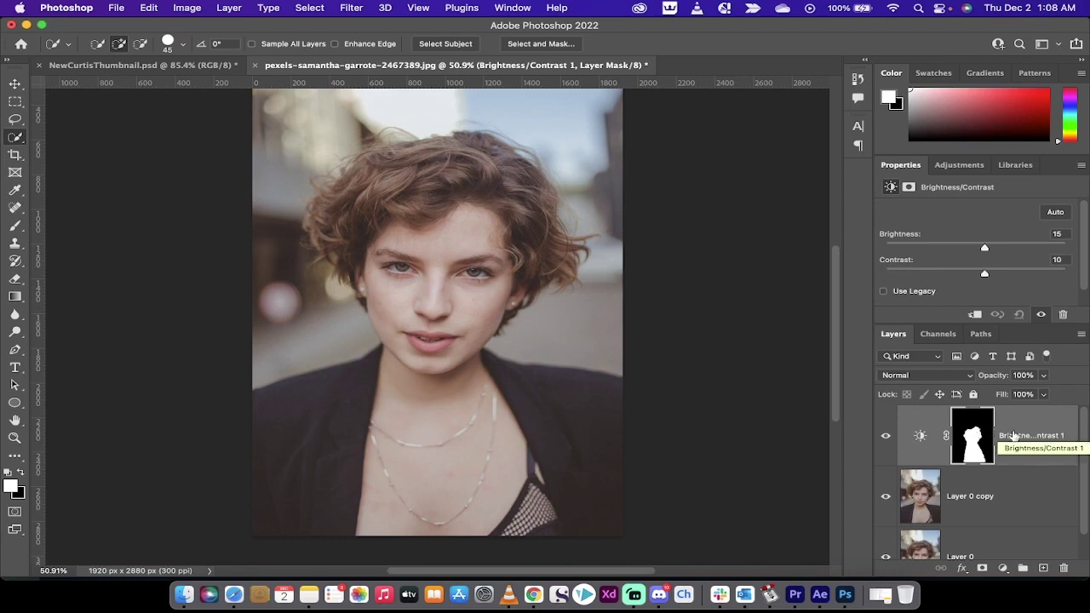
Step: Toggle the Brightness/Contrast layer off and on to compare, leaving it visible
click(884, 439)
click(884, 439)
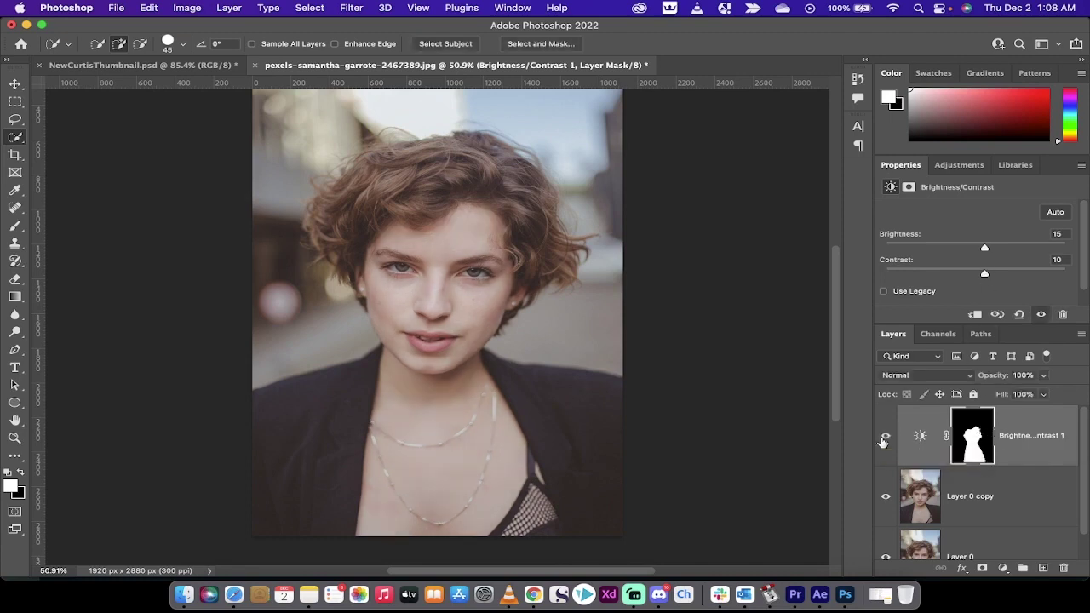
click(884, 440)
click(884, 439)
Step: Pick the Dodge Tool (Highlights, 16% exposure) and lighten the skin around the eyes
click(16, 333)
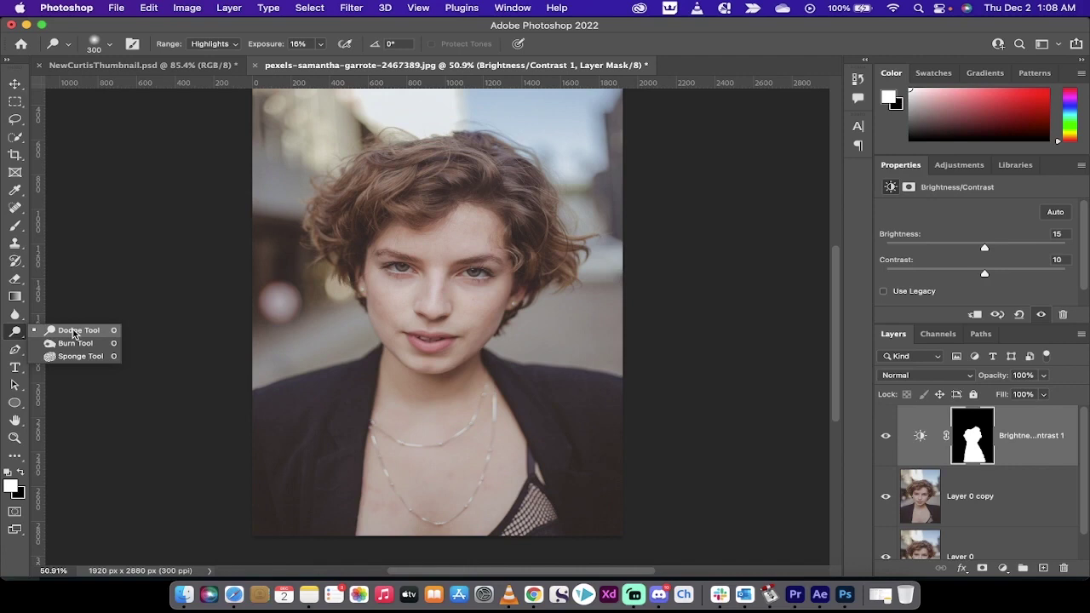
click(72, 332)
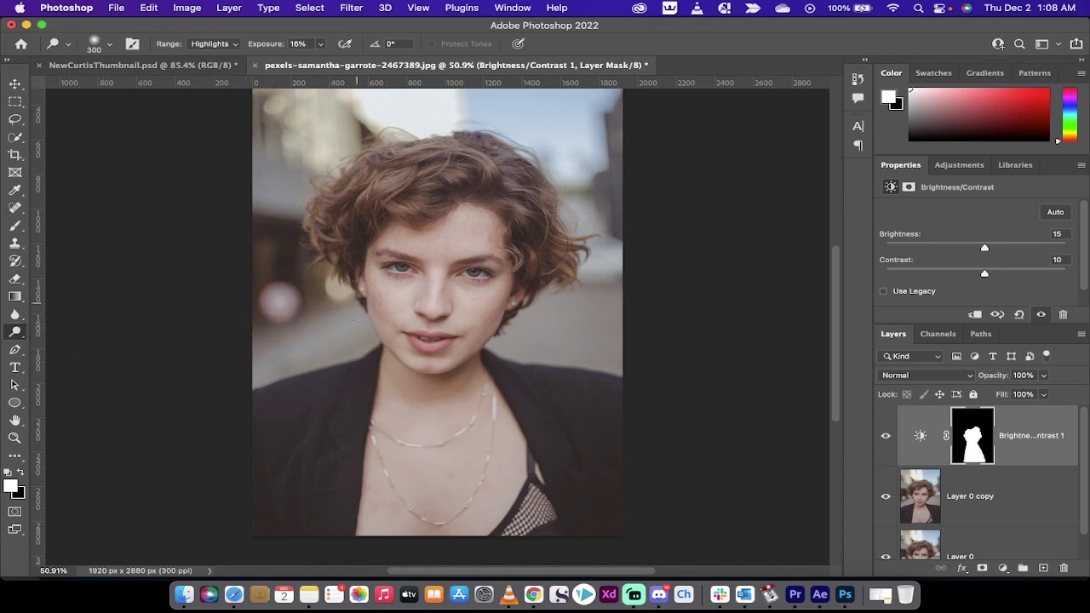
drag(358, 271, 398, 267)
Step: On Layer 0 copy, dodge the cheeks, neck and both sides of the chest
click(983, 503)
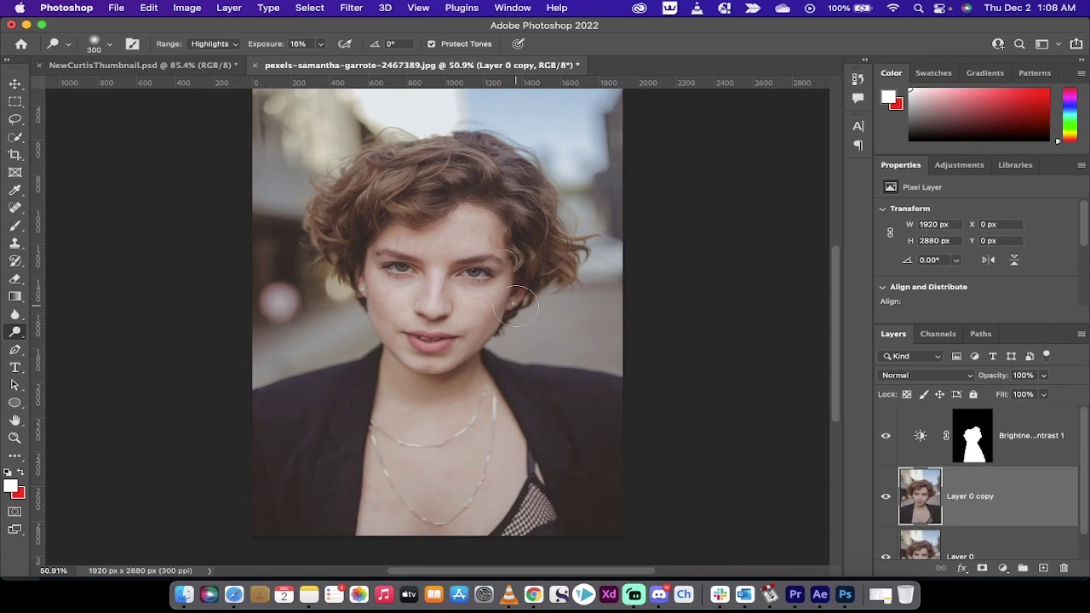
mouse_move(394, 254)
mouse_down()
mouse_move(400, 240)
mouse_move(459, 218)
mouse_move(492, 223)
mouse_move(530, 274)
mouse_move(491, 328)
mouse_up()
mouse_move(391, 349)
mouse_down()
mouse_move(373, 290)
mouse_move(384, 474)
mouse_up()
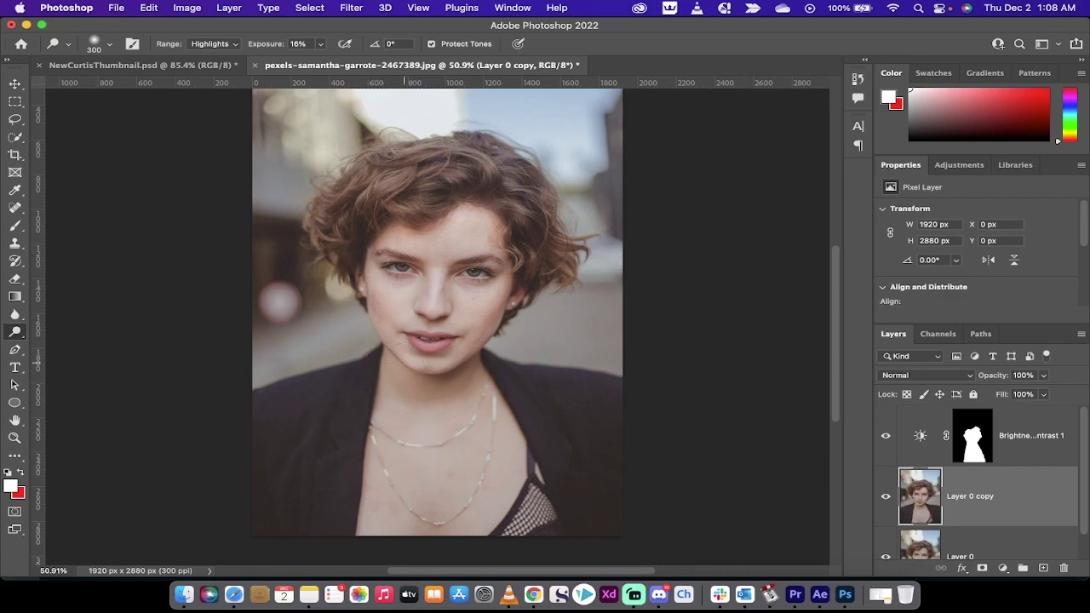
mouse_move(398, 340)
mouse_down()
mouse_move(362, 419)
mouse_move(366, 520)
mouse_move(358, 499)
mouse_up()
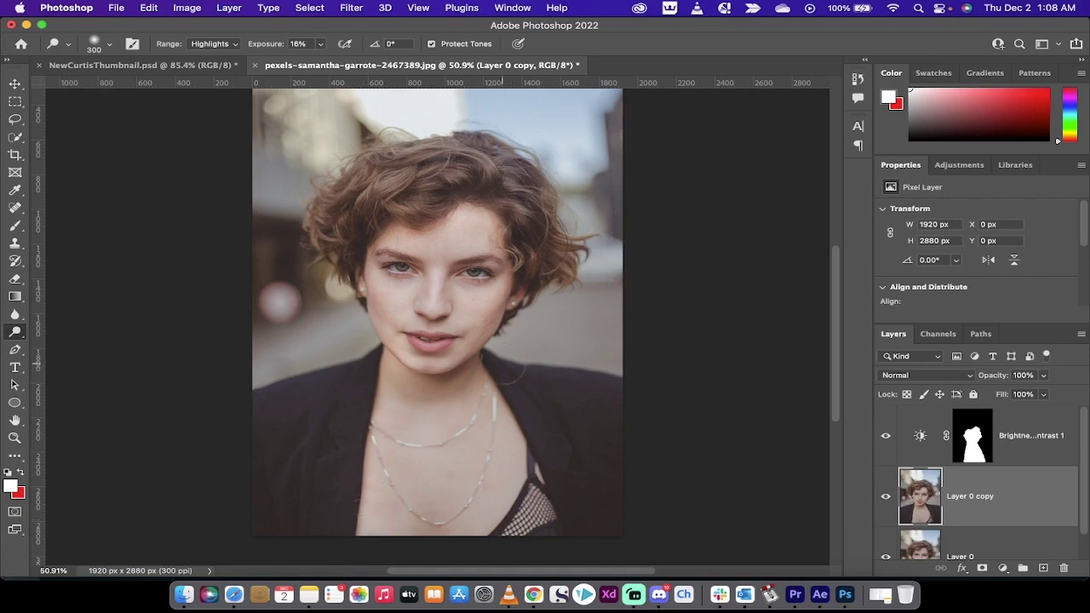
mouse_move(511, 381)
mouse_down()
mouse_move(511, 424)
mouse_move(549, 493)
mouse_move(496, 371)
mouse_move(537, 368)
mouse_up()
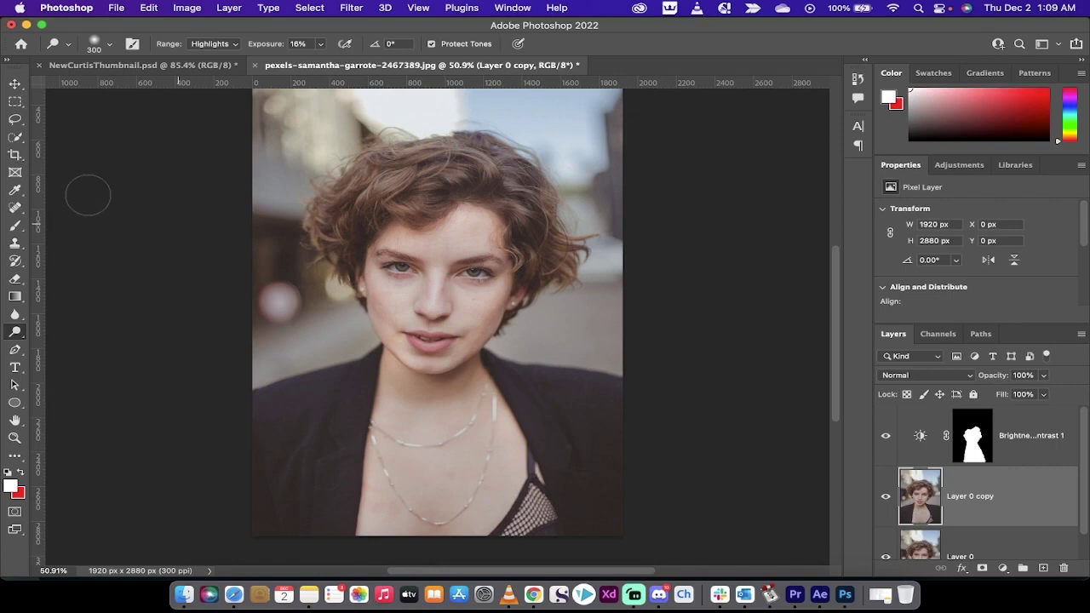
Step: Keep the Dodge Tool active and hide both edited layers to compare with the original
right_click(15, 331)
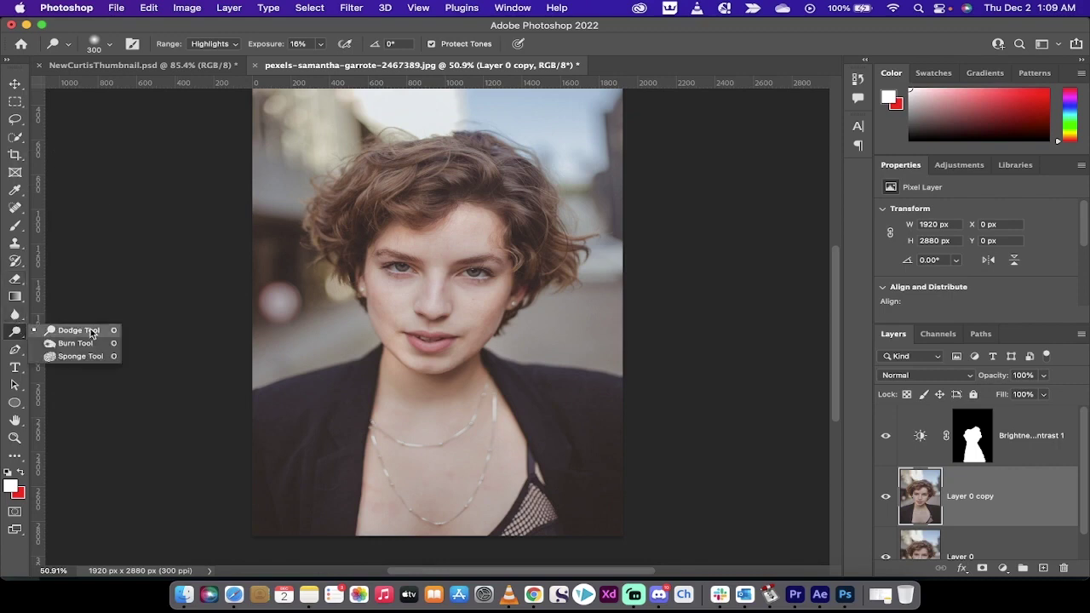
click(91, 333)
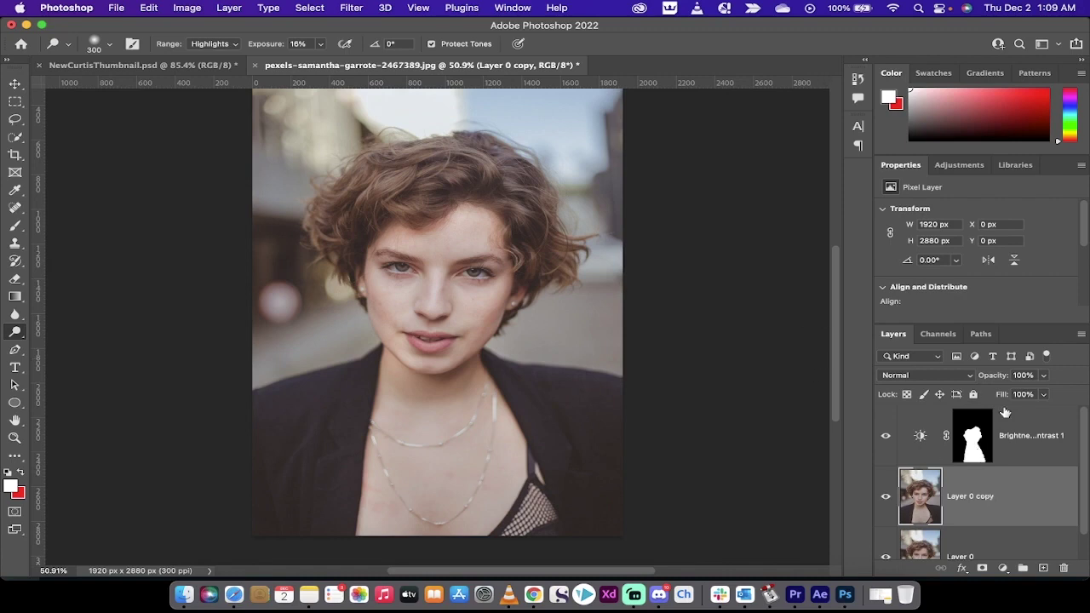
mouse_move(886, 436)
mouse_down()
mouse_move(888, 495)
mouse_move(887, 439)
mouse_up()
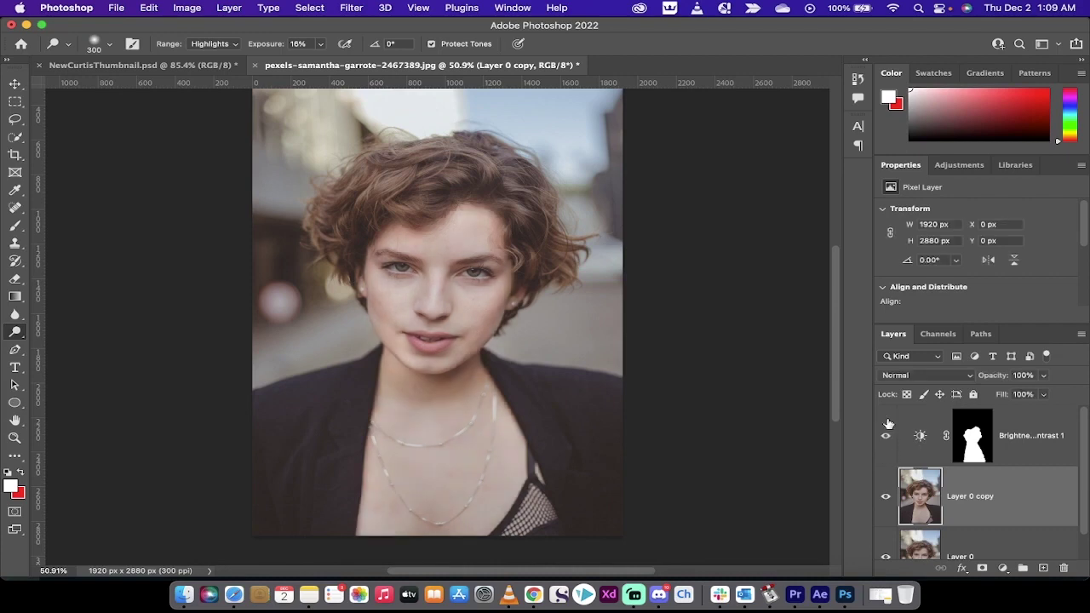